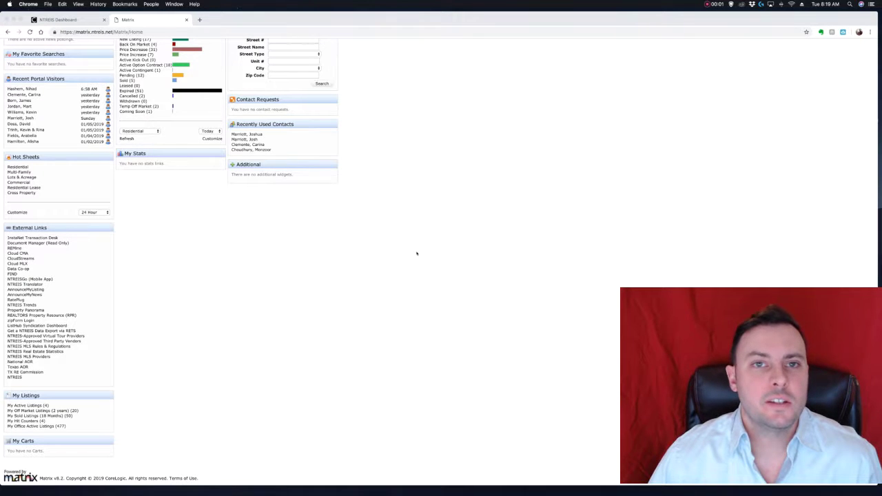
Open the Realtors Property Resource site in a new tab via a Google search for 'rpr', then return to Matrix.
scroll(281, 240, "up", 2)
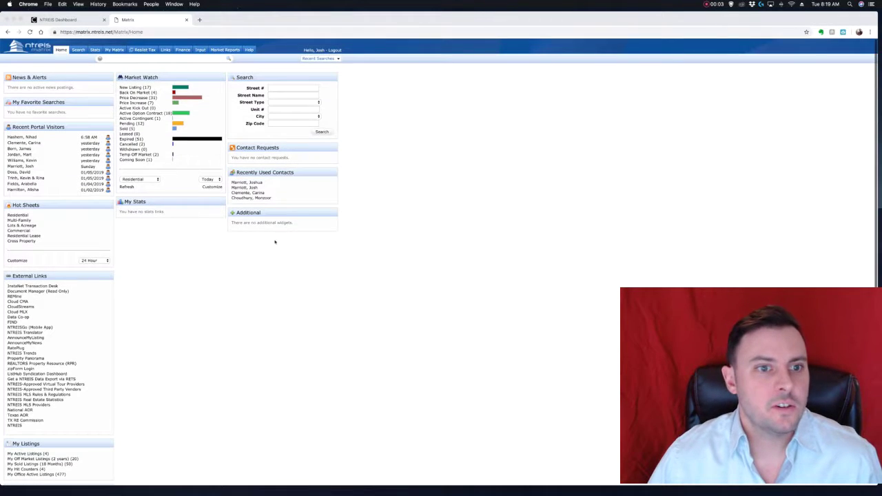
left_click(199, 20)
type("r")
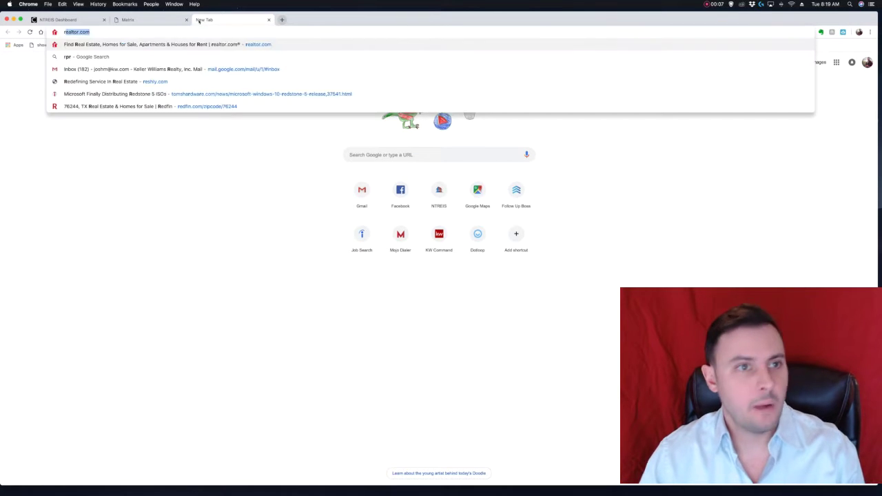
type("pr")
key("Return")
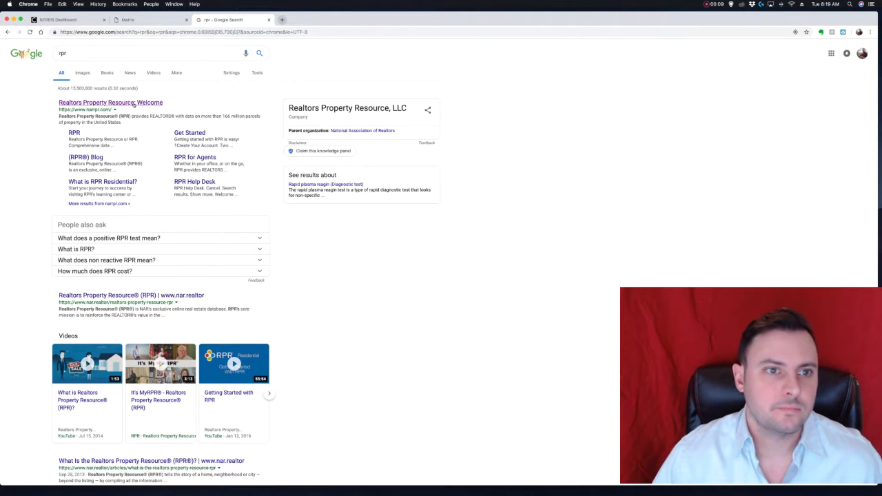
left_click(134, 104)
left_click(141, 19)
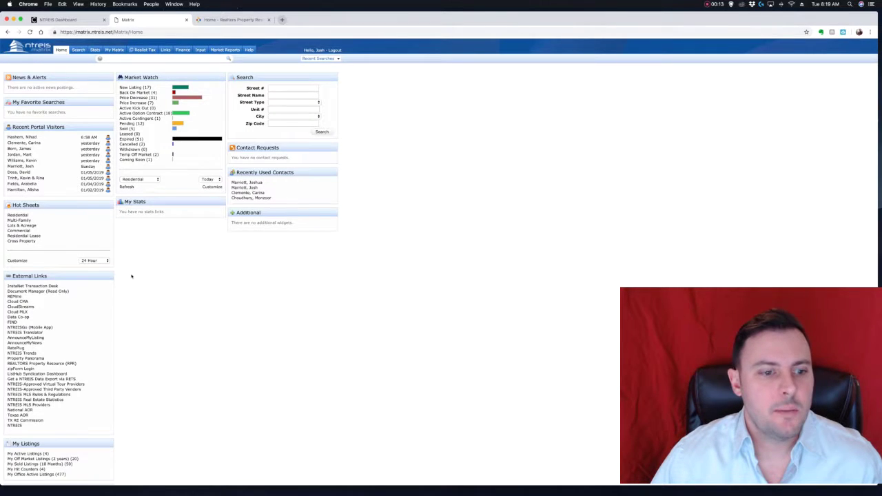
scroll(132, 276, "down", 3)
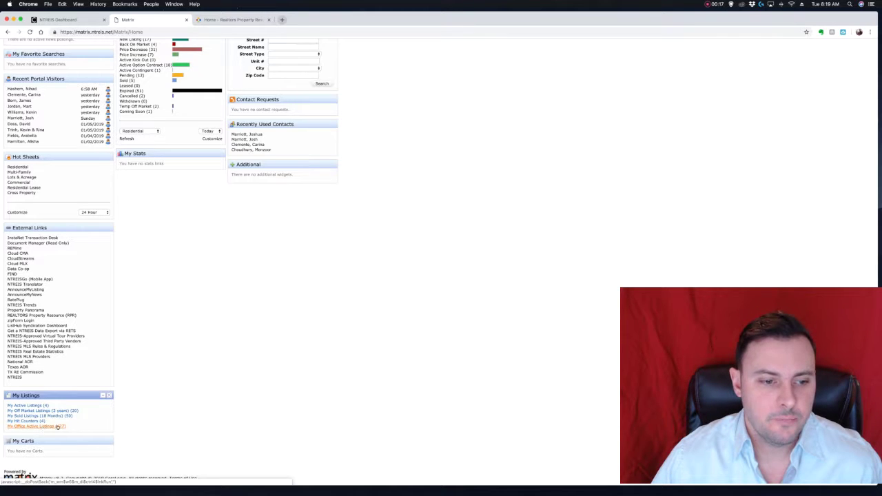
List My Office Active Listings and open the 6100 Colleyville Boulevard listing's full details.
left_click(55, 427)
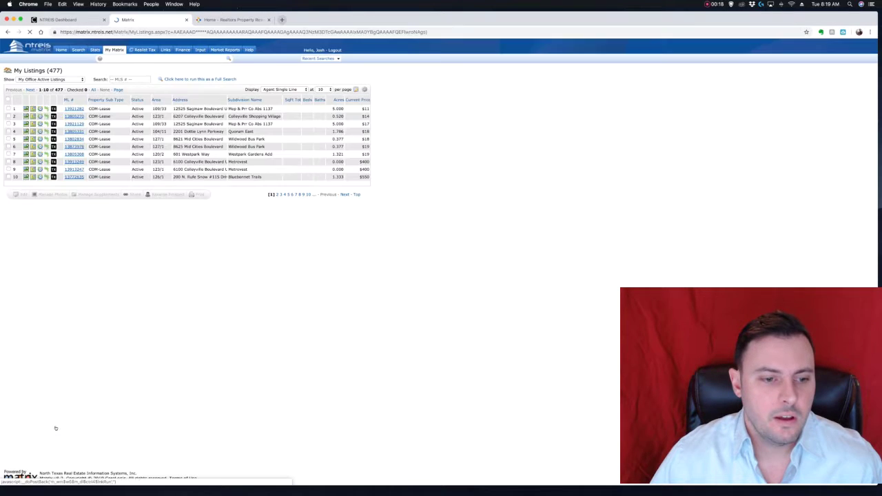
left_click(74, 162)
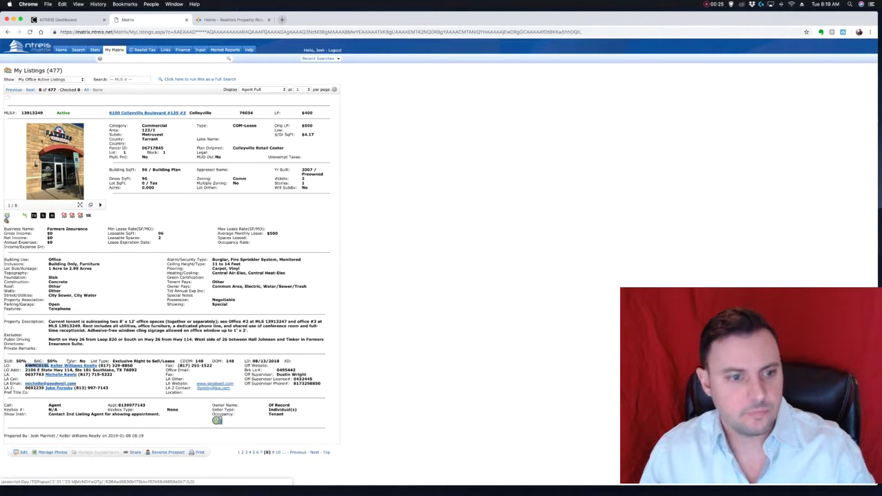
mouse_move(93, 59)
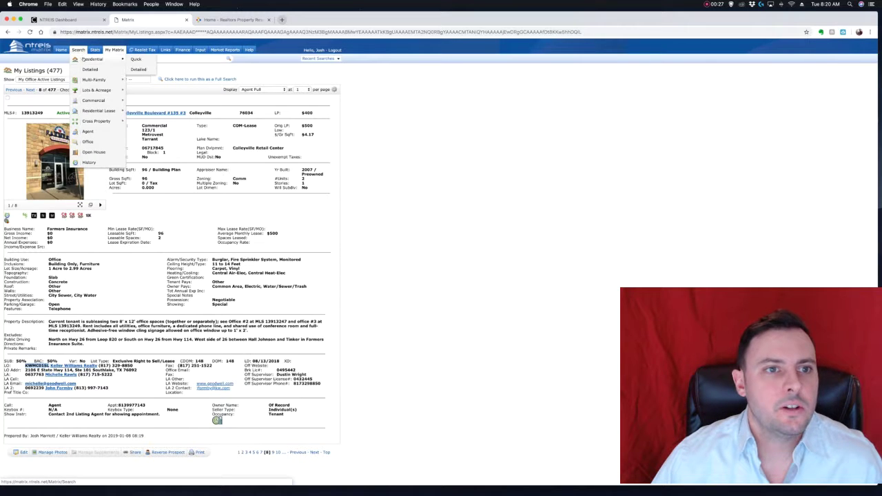
Open the Residential Detailed search with Active Contingent excluded from the status.
left_click(140, 69)
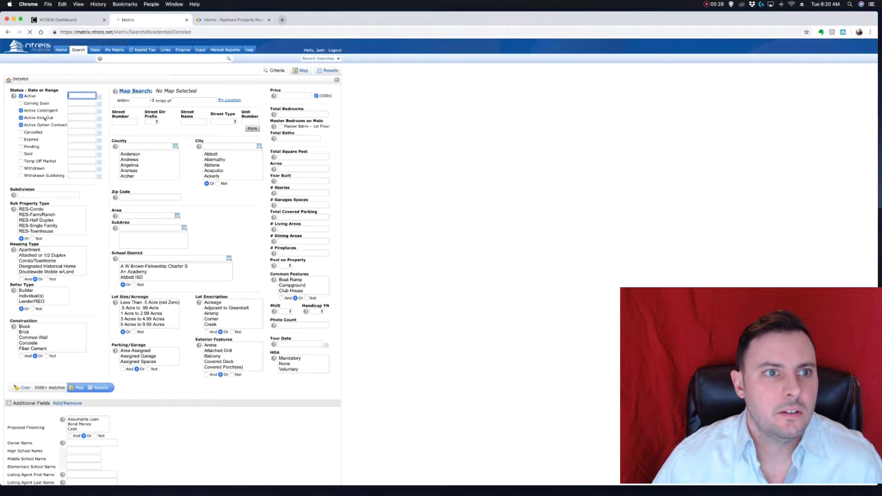
left_click(21, 111)
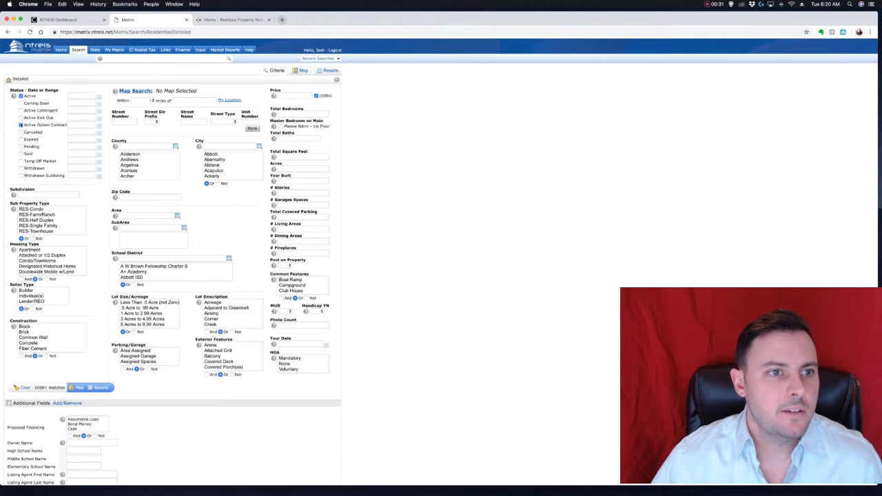
scroll(100, 239, "down", 5)
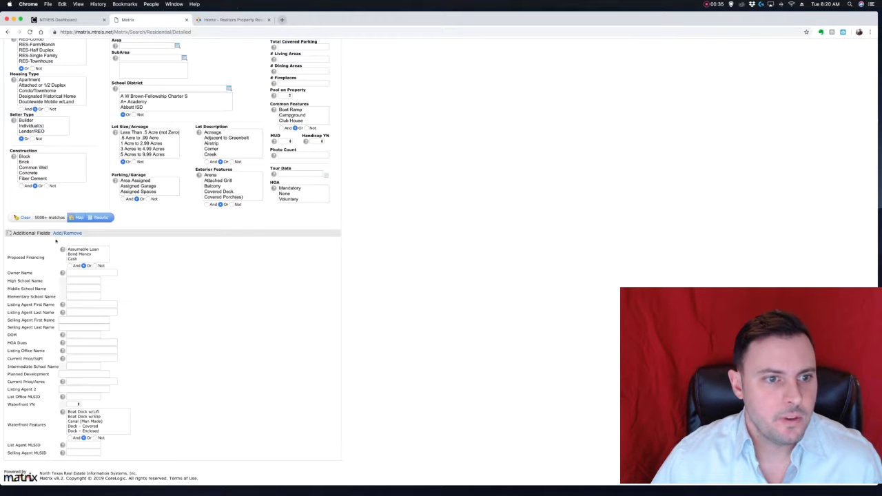
Find and select the DOM field among the available additional search fields.
left_click(66, 234)
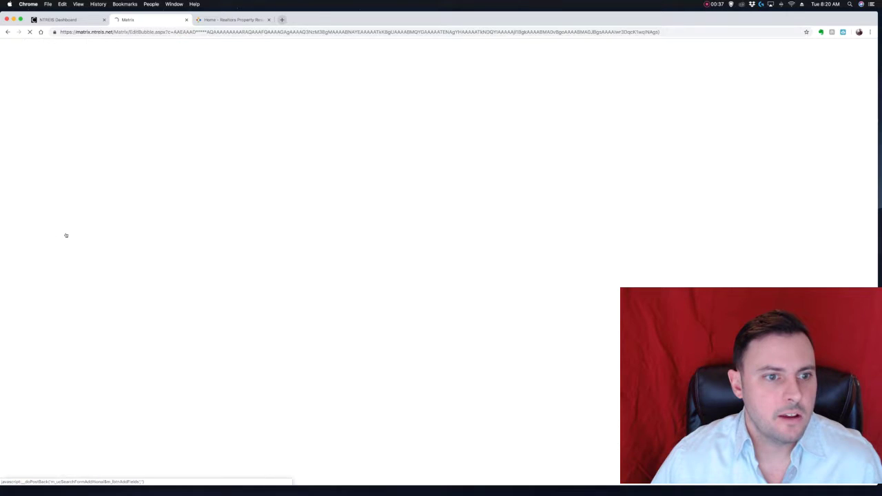
left_click(68, 165)
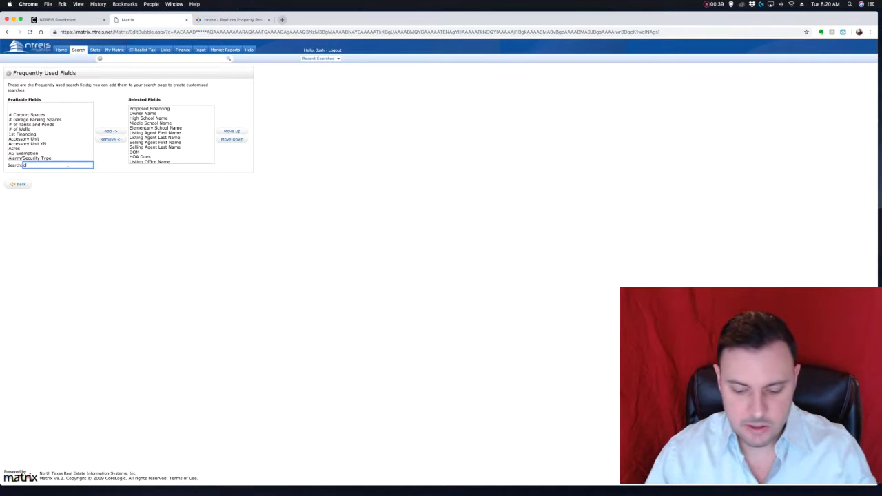
type("dom")
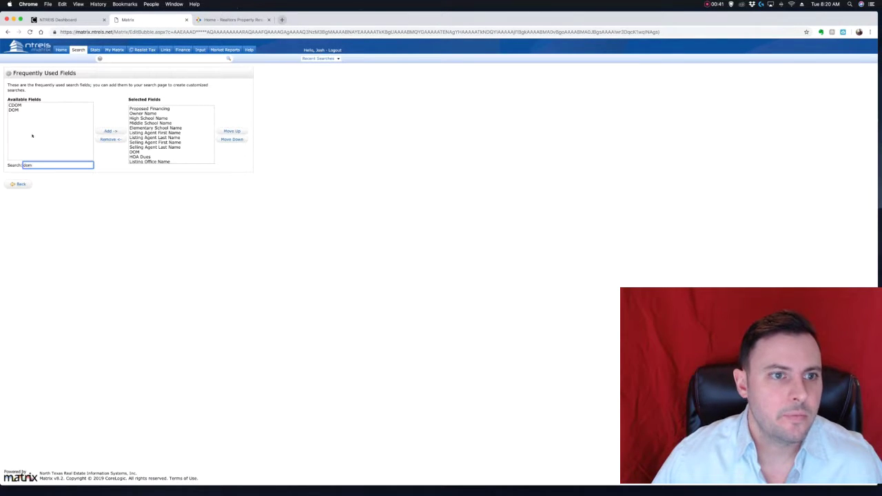
left_click(27, 105)
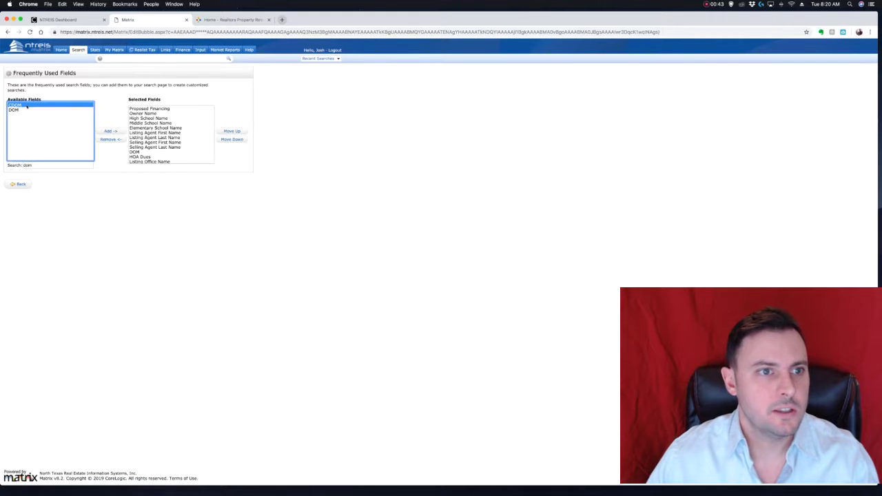
left_click(24, 109)
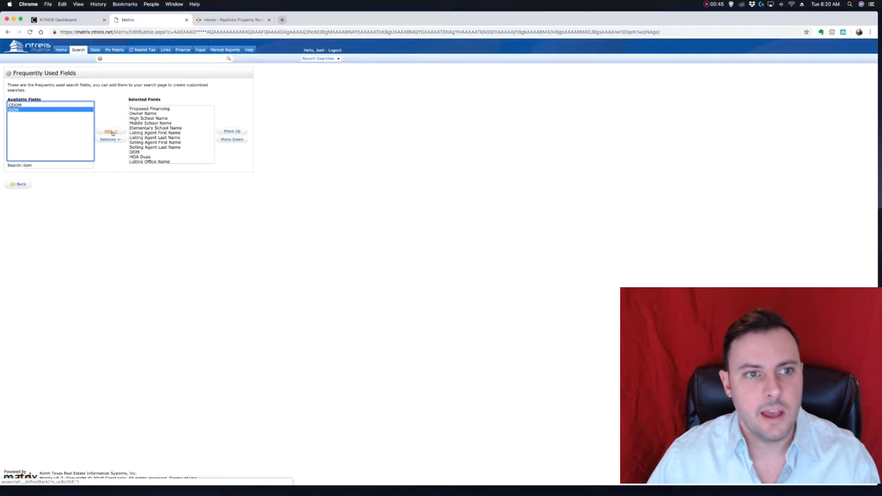
Add List Office MLSID to the additional fields and return to the search form.
double_click(31, 165)
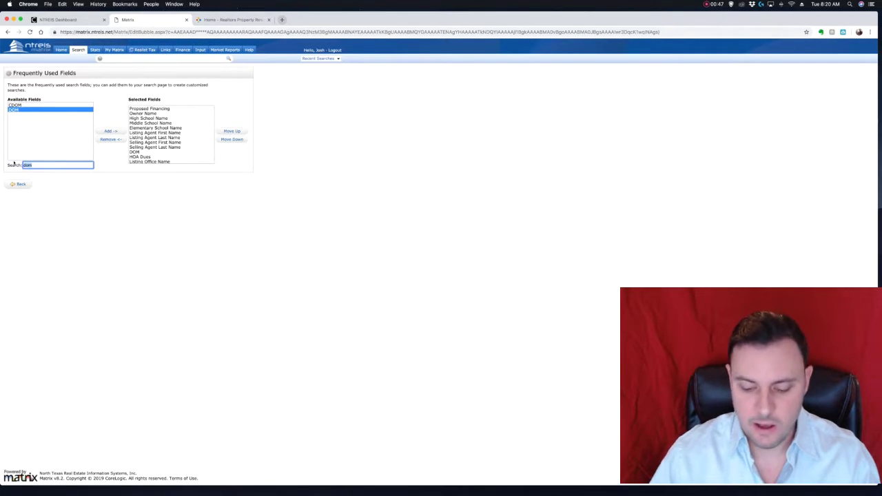
type("office")
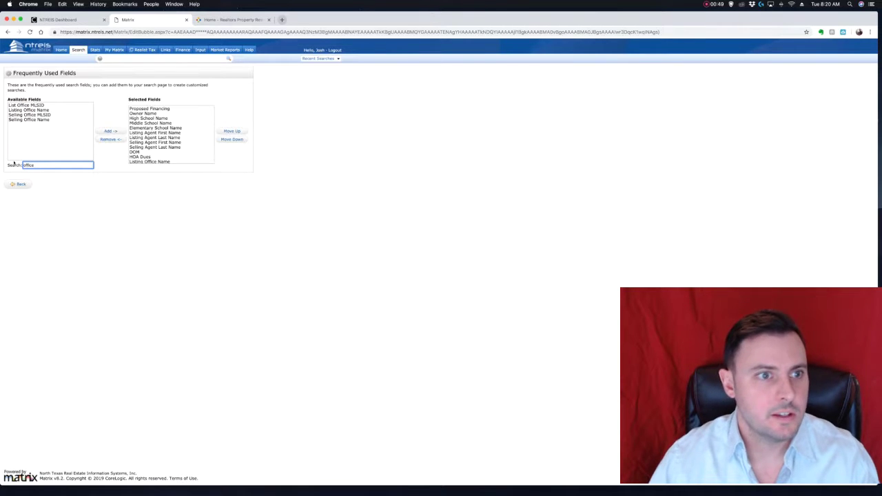
left_click(36, 105)
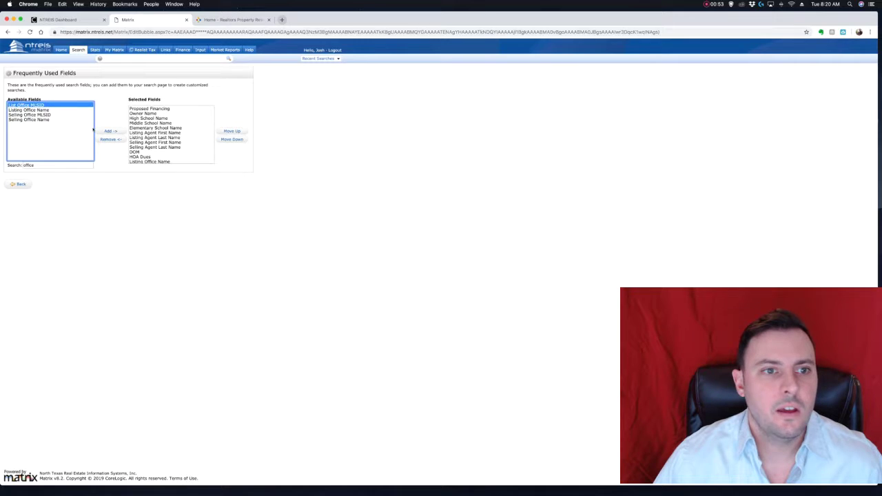
left_click(108, 131)
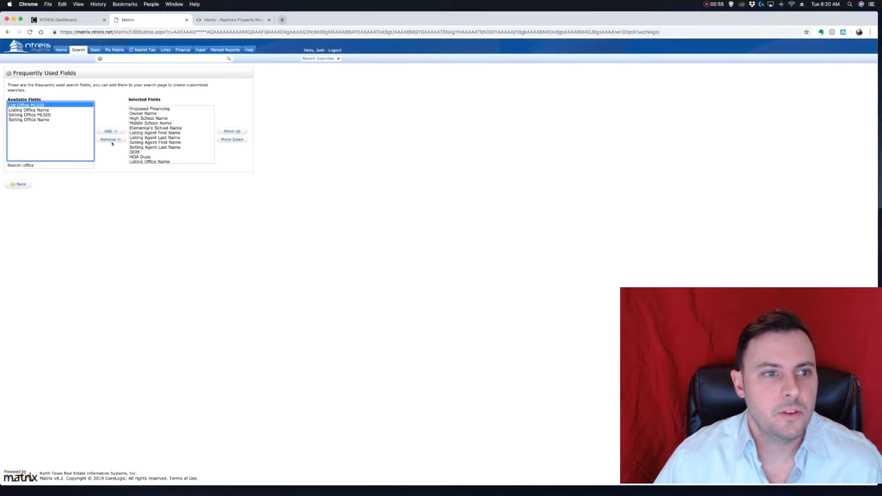
left_click(19, 184)
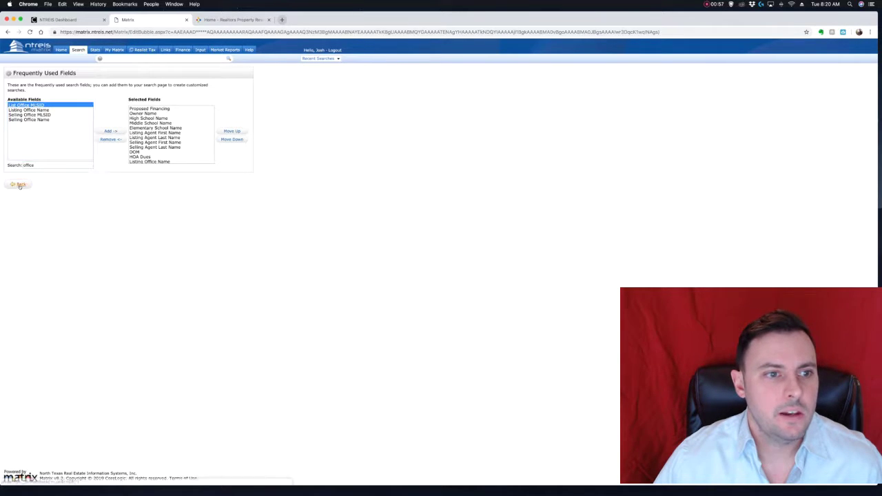
Limit the search to DOM 10- and List Office MLSID KWMC01SL, giving 33 matches.
scroll(103, 347, "down", 5)
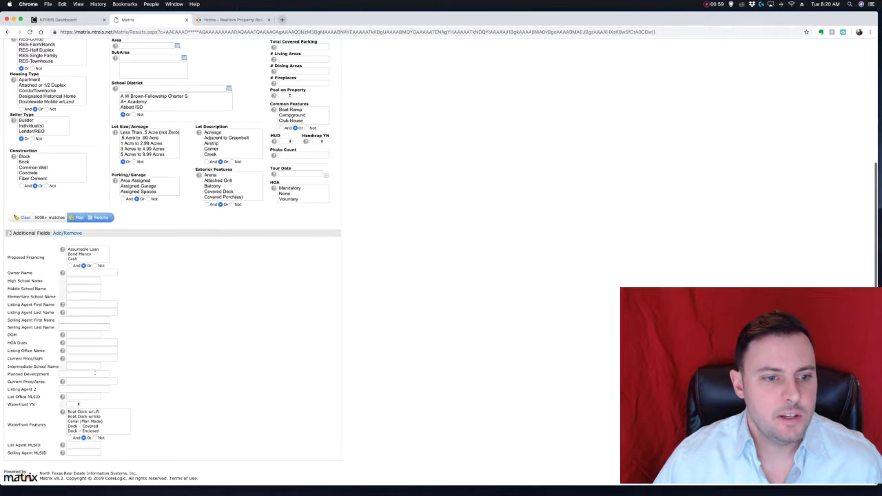
left_click(76, 336)
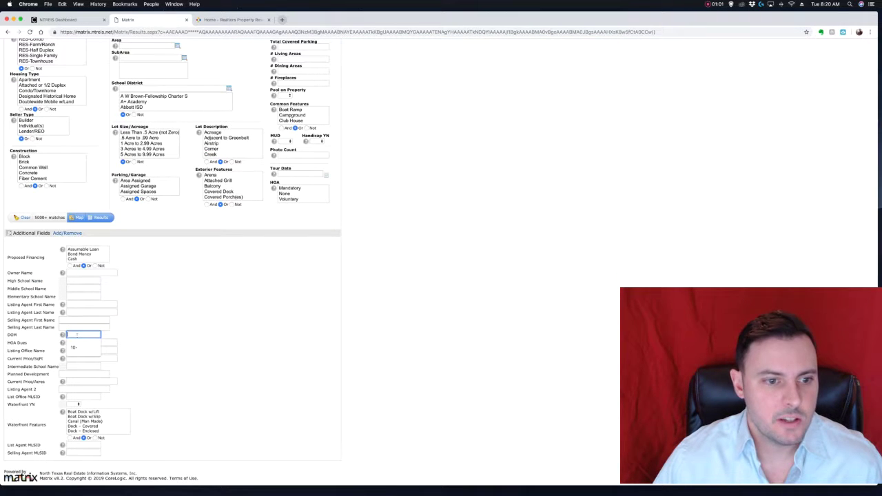
type("10")
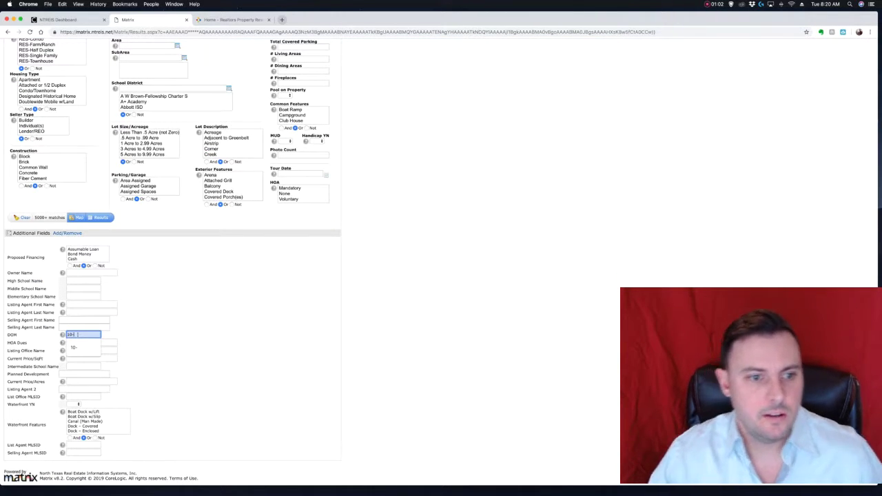
type("-")
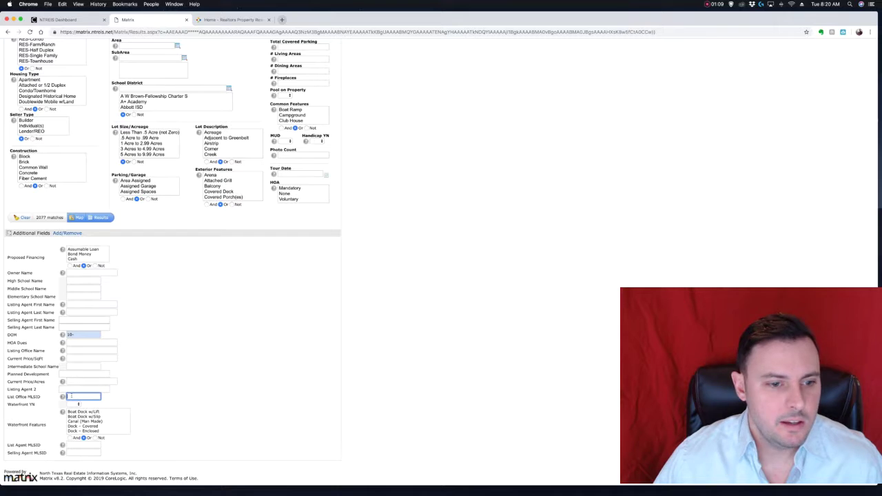
type("KWMC01SL")
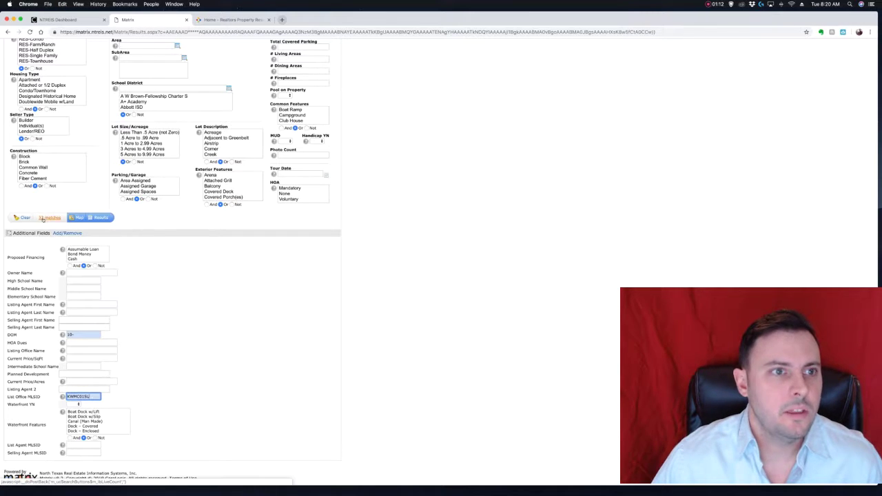
scroll(143, 296, "up", 2)
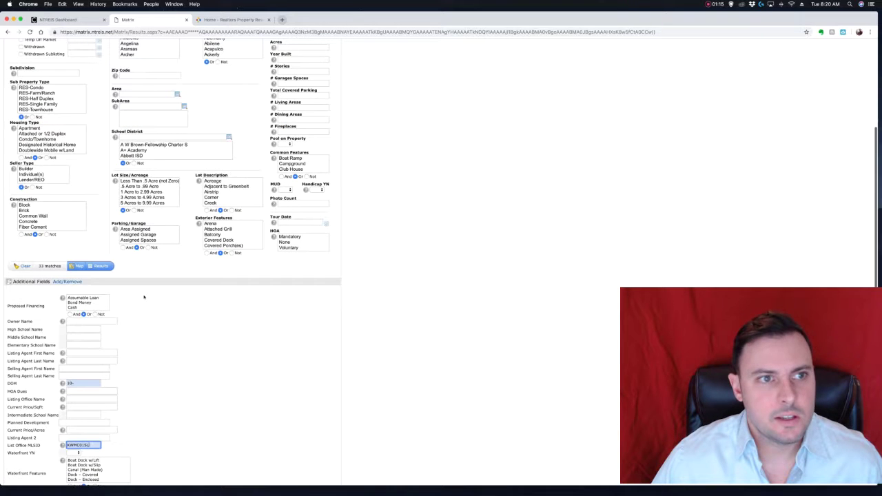
scroll(143, 296, "up", 5)
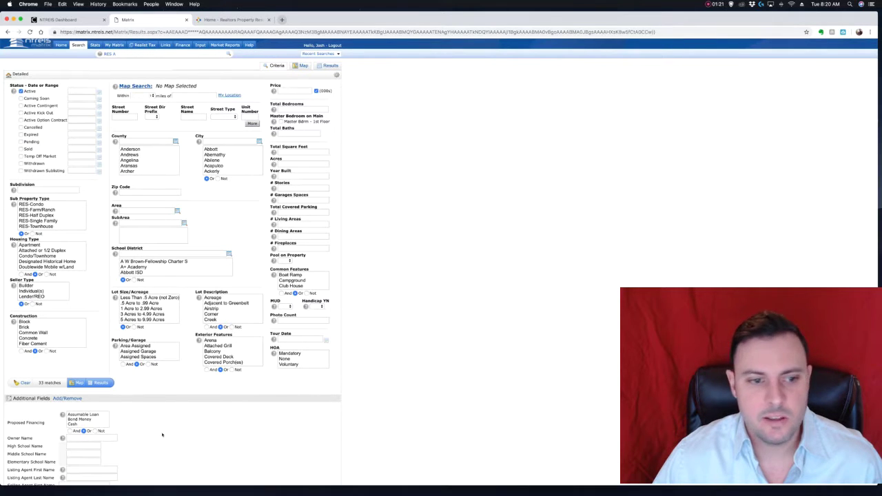
scroll(173, 427, "down", 5)
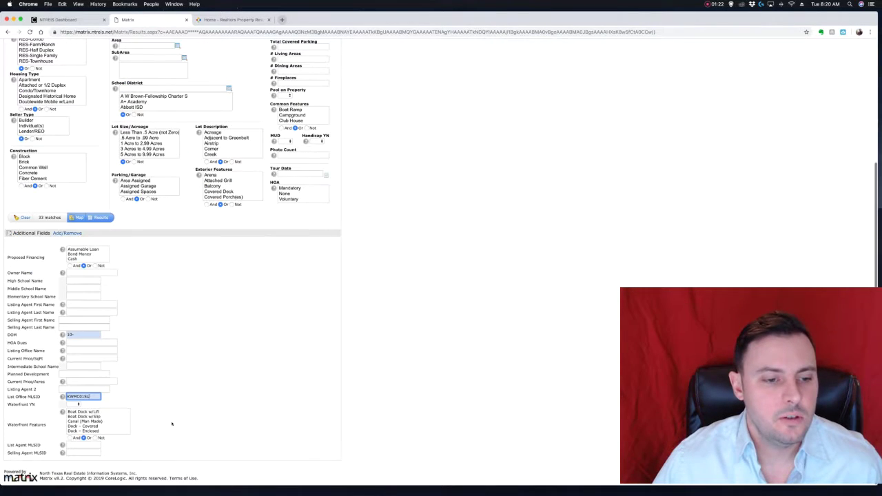
left_click(79, 217)
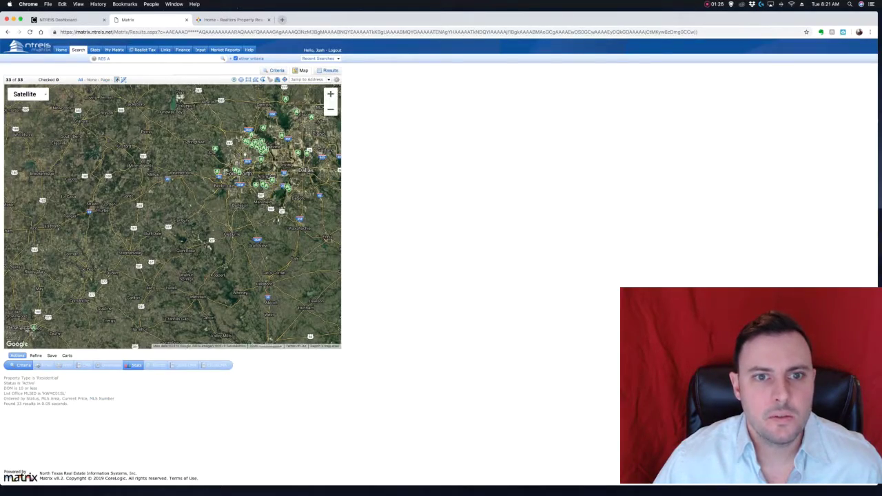
Zoom the map to Keller/Colleyville and preview Shadowood Road, Lance Leaf Drive and Dove Creek Drive listings.
scroll(248, 154, "up", 3)
scroll(221, 169, "up", 3)
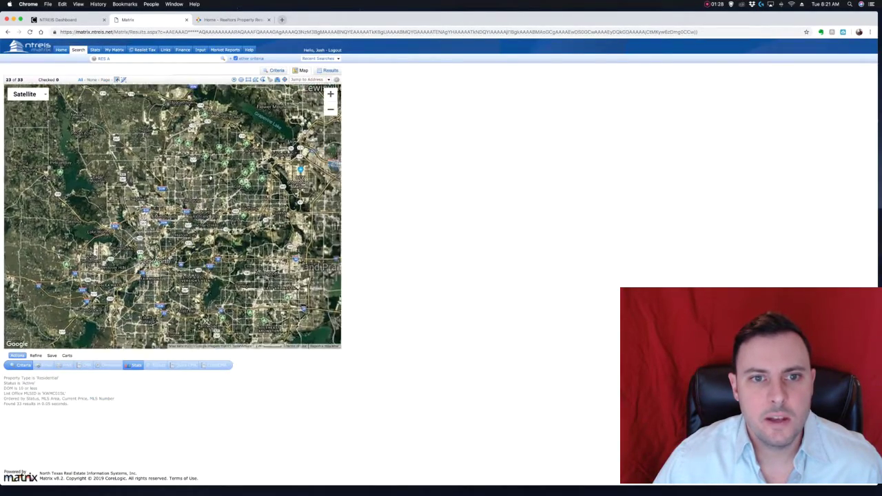
scroll(186, 173, "up", 2)
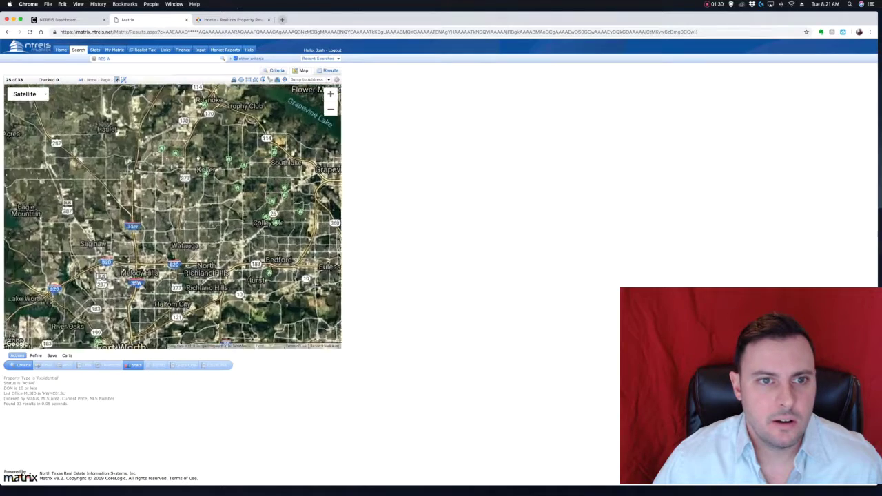
scroll(176, 186, "up", 2)
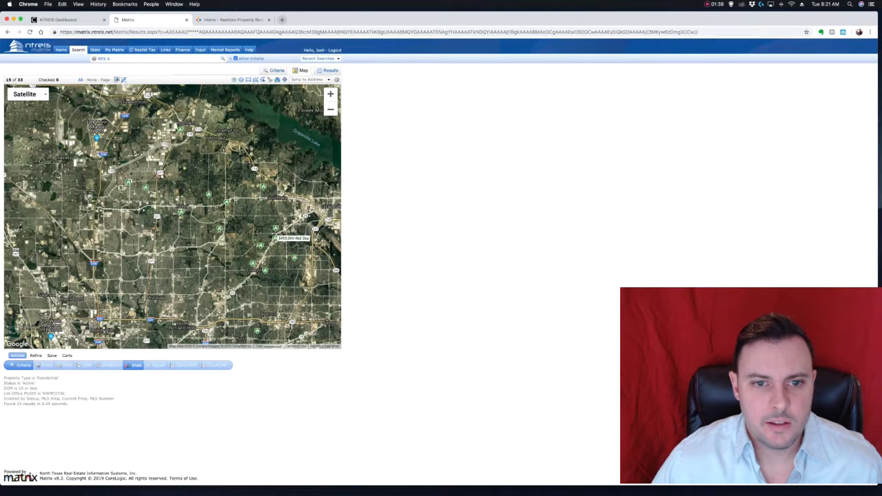
mouse_move(265, 270)
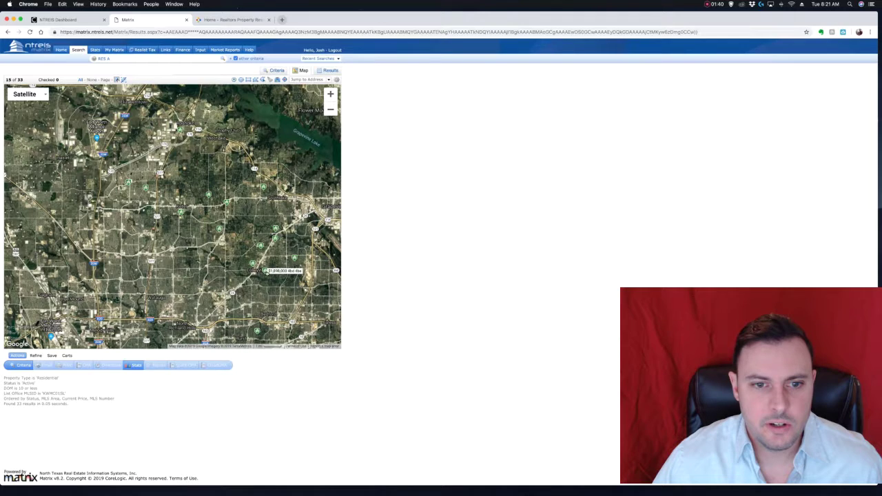
left_click(253, 264)
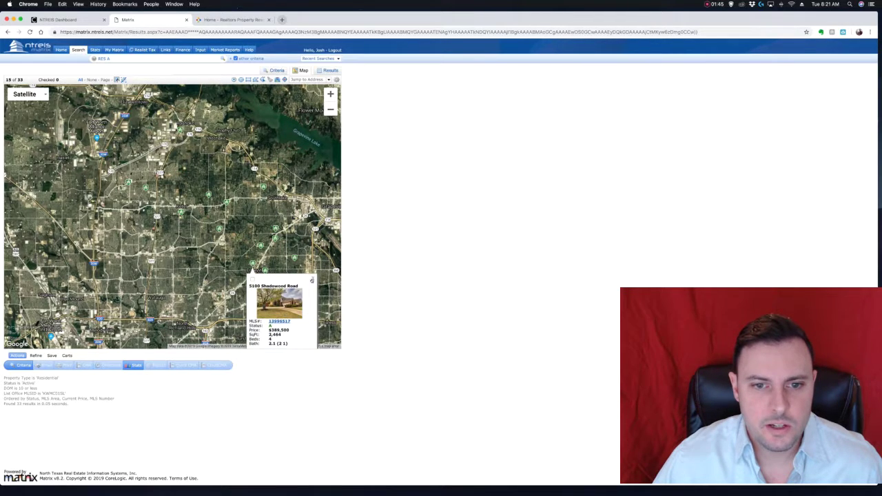
left_click(312, 280)
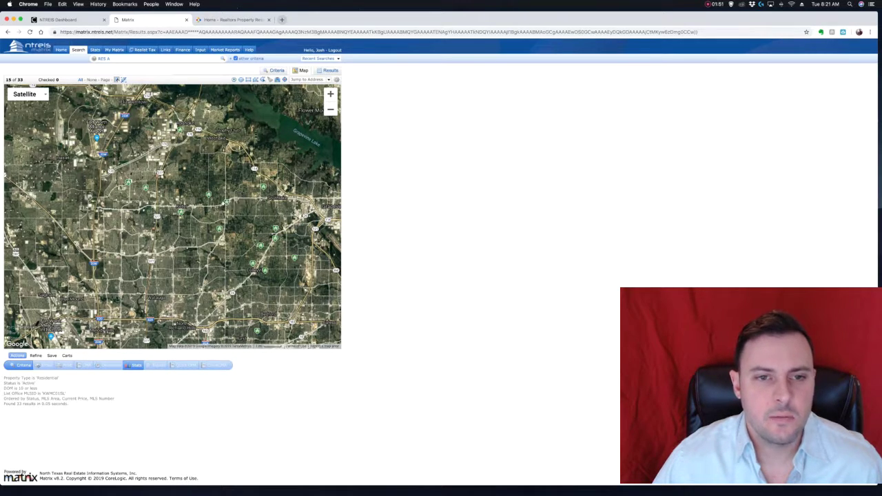
mouse_move(129, 182)
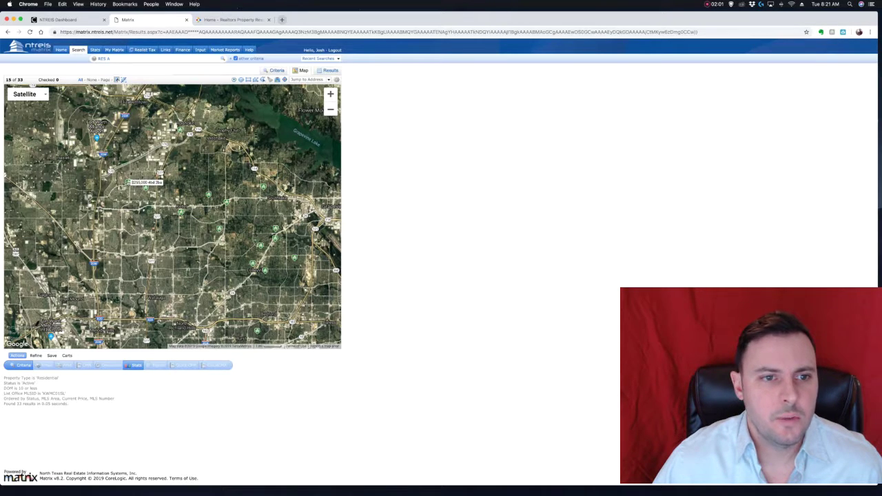
left_click(127, 183)
left_click(189, 198)
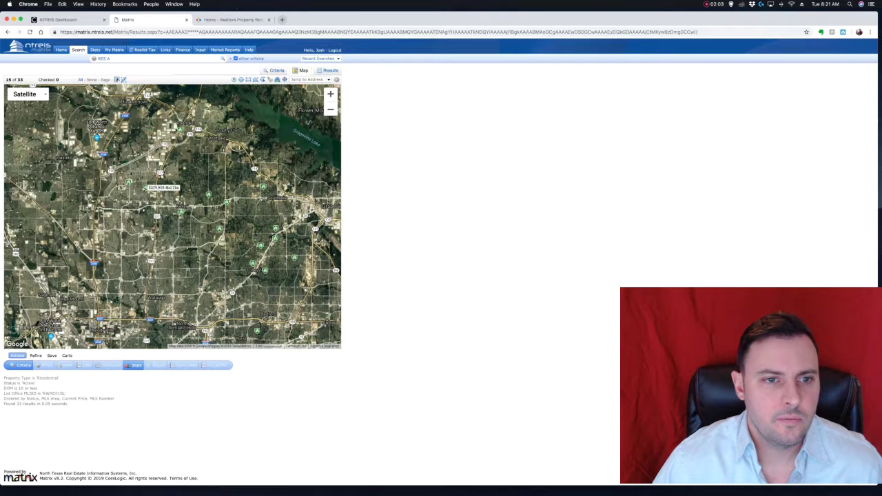
left_click(145, 188)
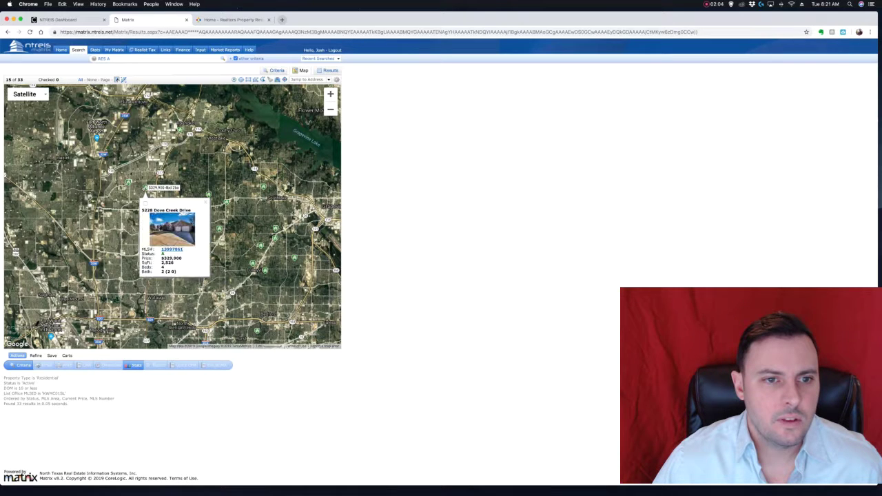
left_click(206, 203)
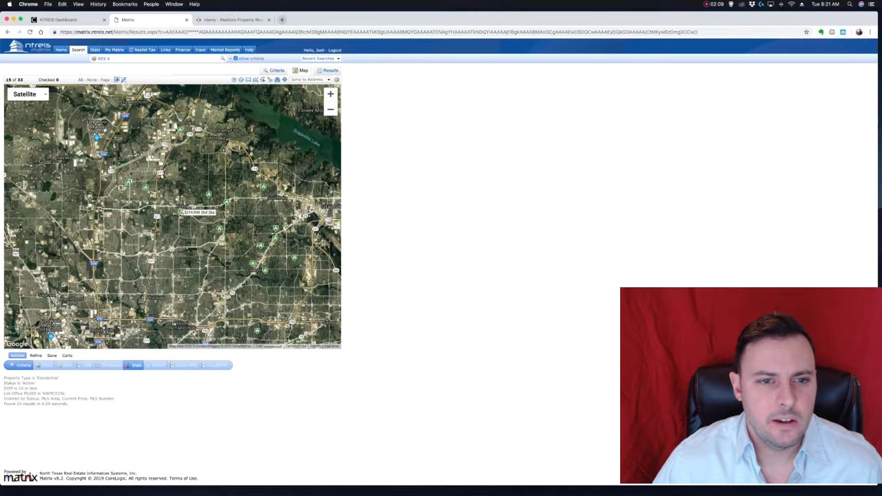
left_click(181, 212)
left_click(242, 228)
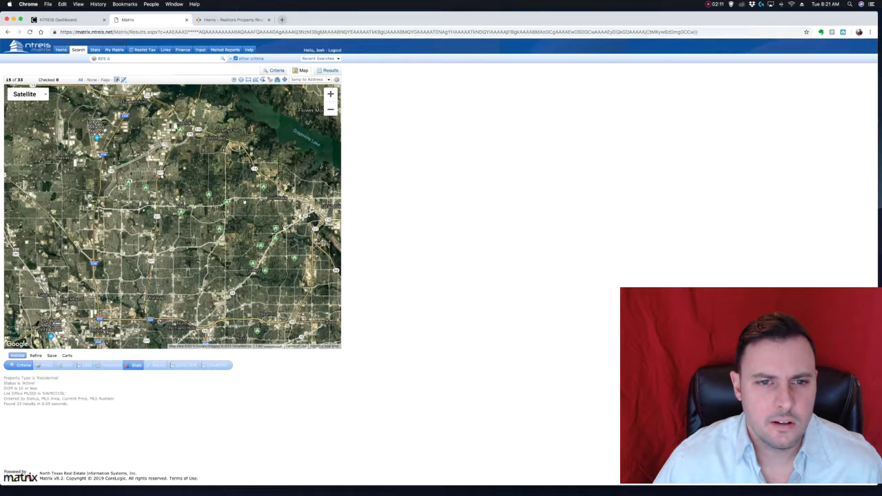
left_click(181, 212)
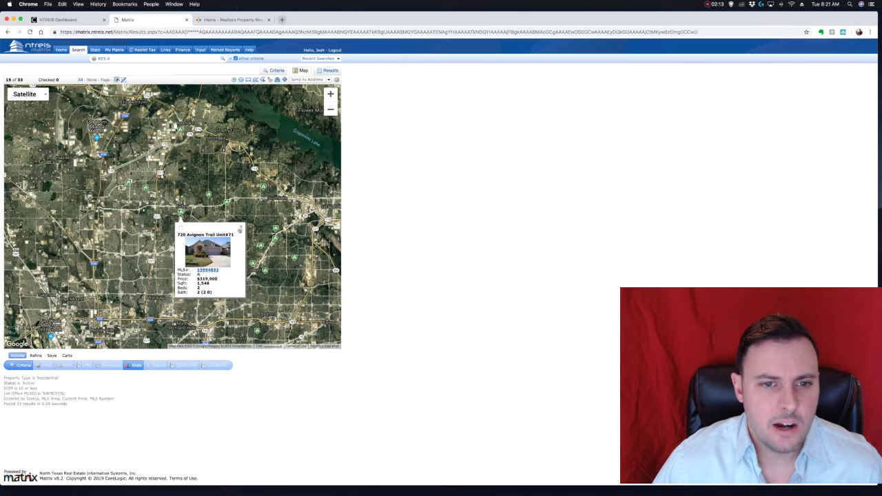
left_click(241, 228)
left_click(253, 264)
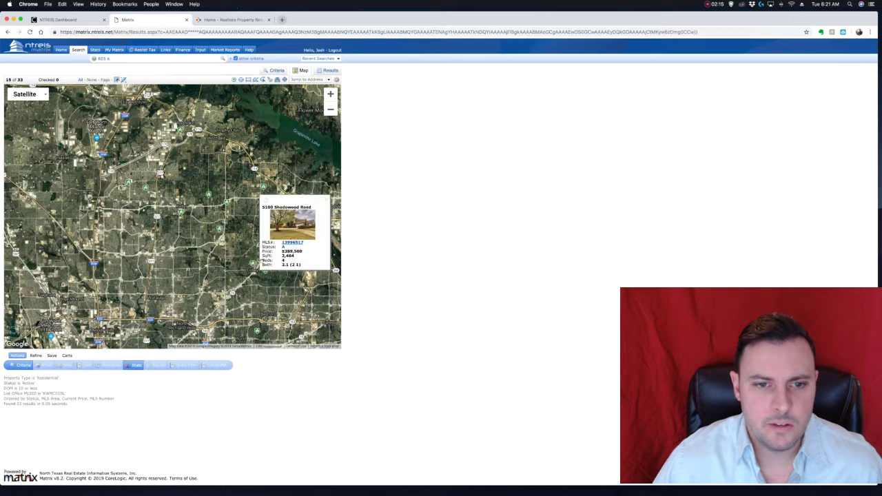
left_click(289, 243)
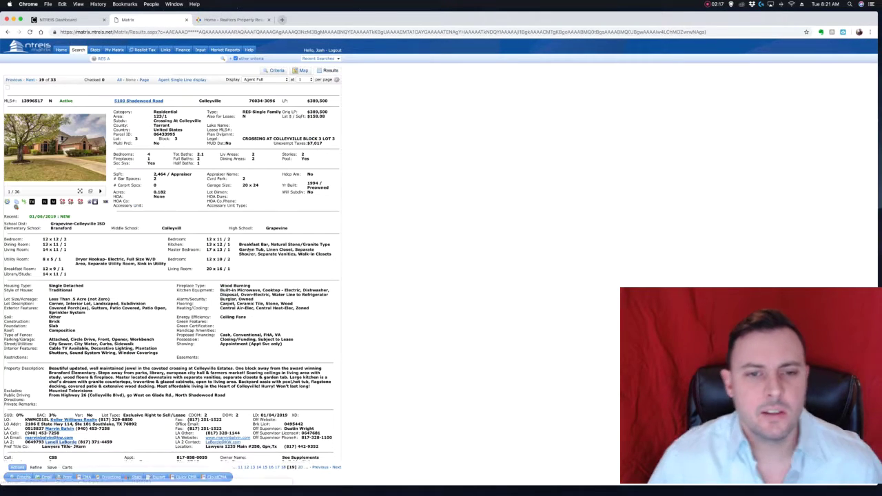
left_click_drag(114, 101, 249, 101)
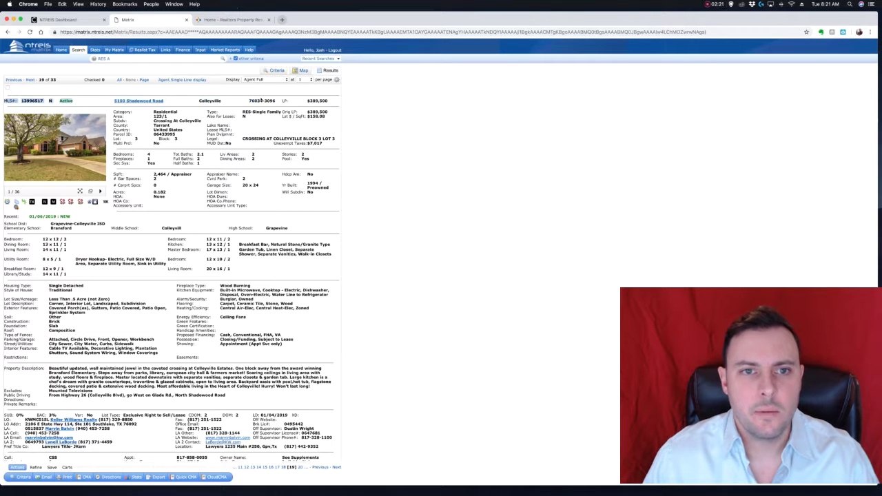
left_click(233, 19)
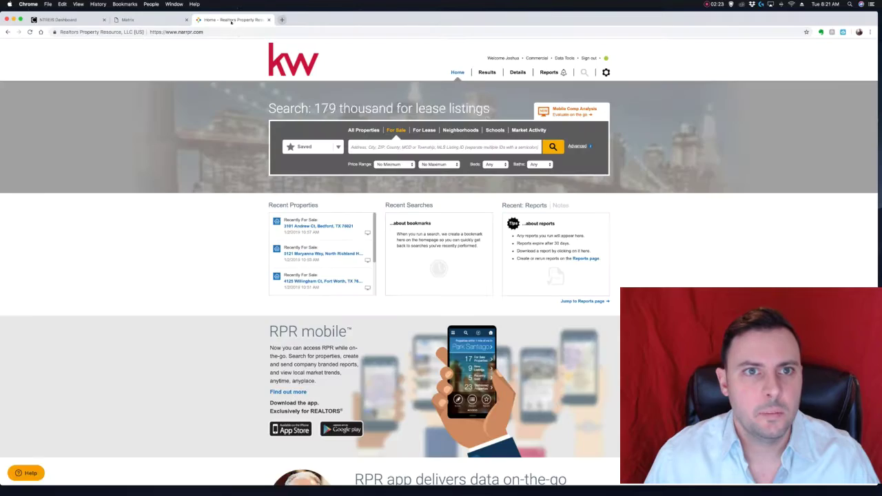
key("super+v")
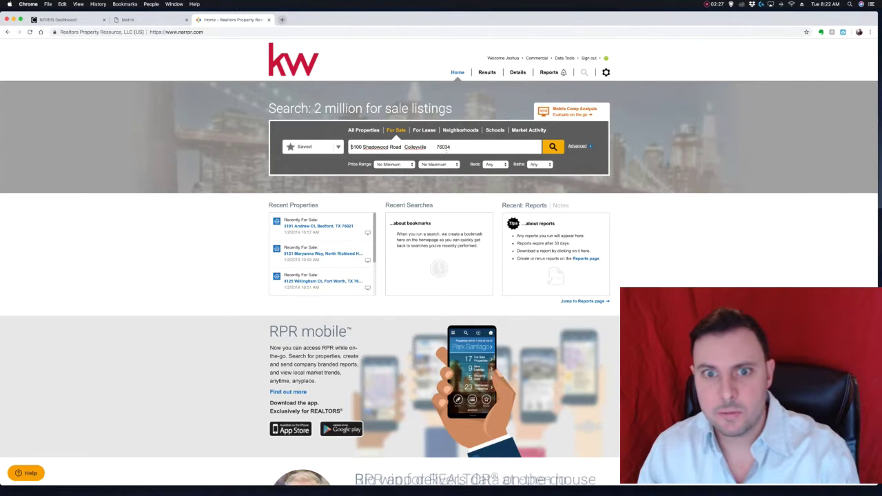
key("Return")
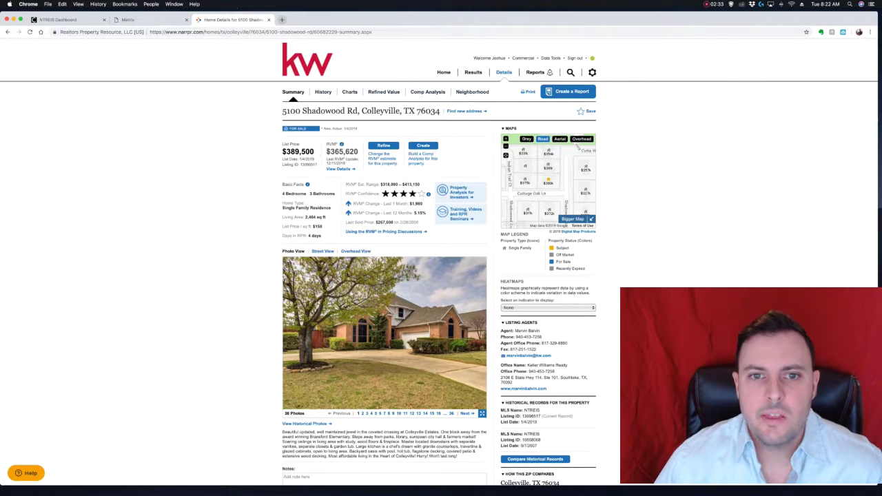
key("Right")
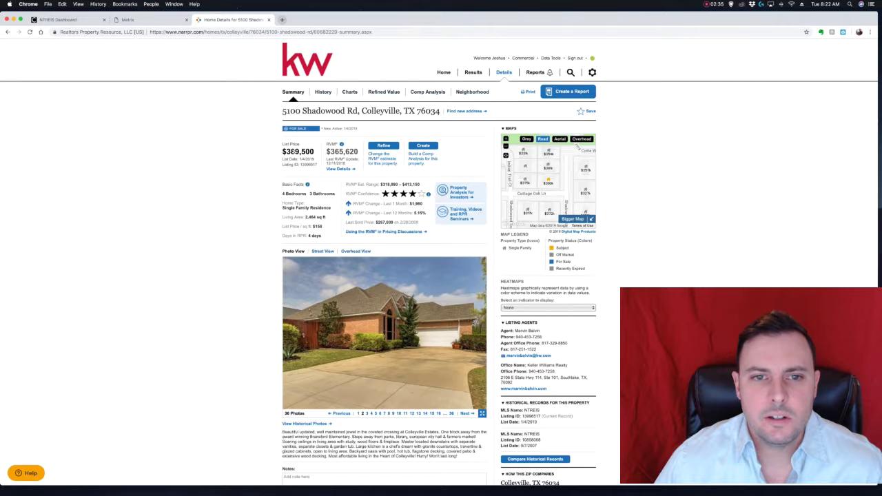
left_click(127, 19)
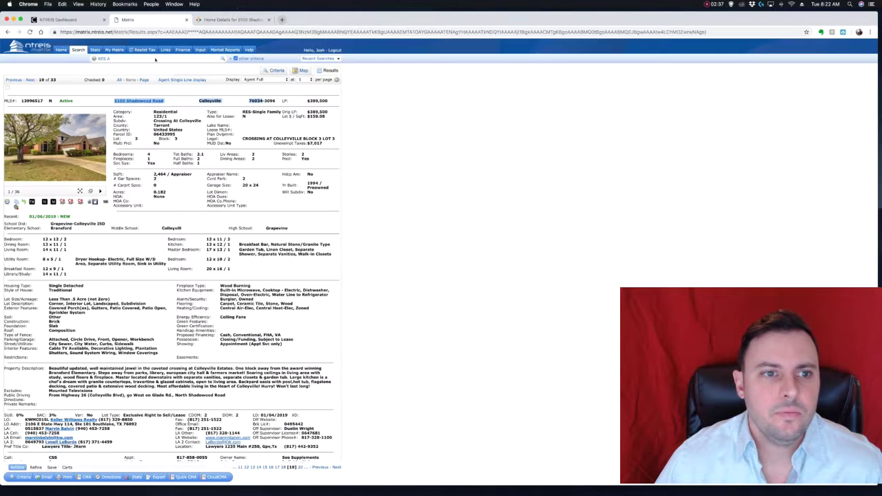
left_click(98, 150)
left_click(609, 264)
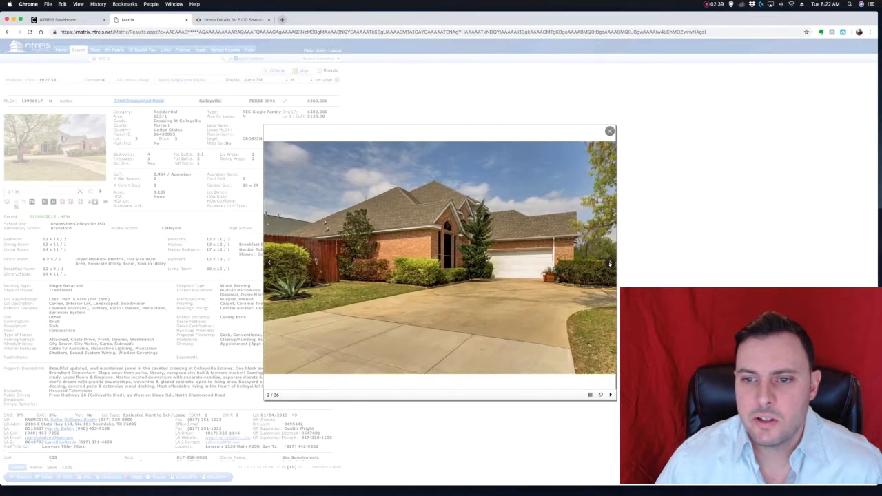
left_click(609, 264)
left_click(609, 263)
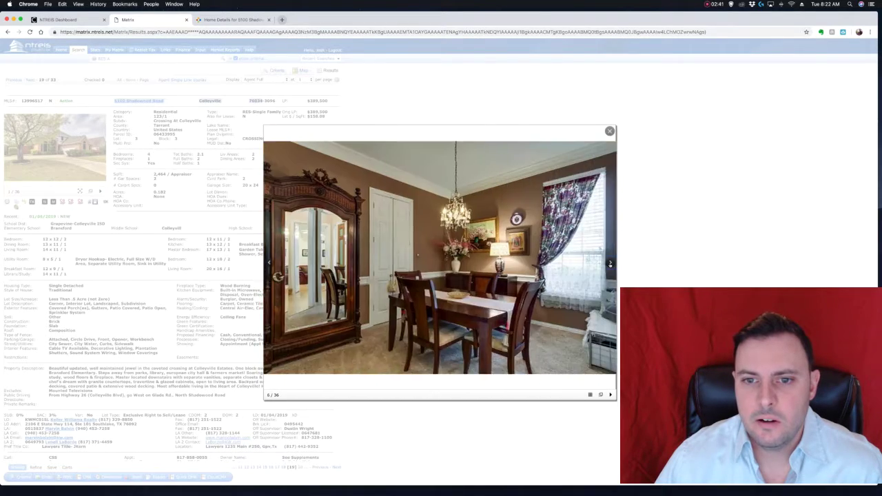
left_click(609, 264)
left_click(609, 263)
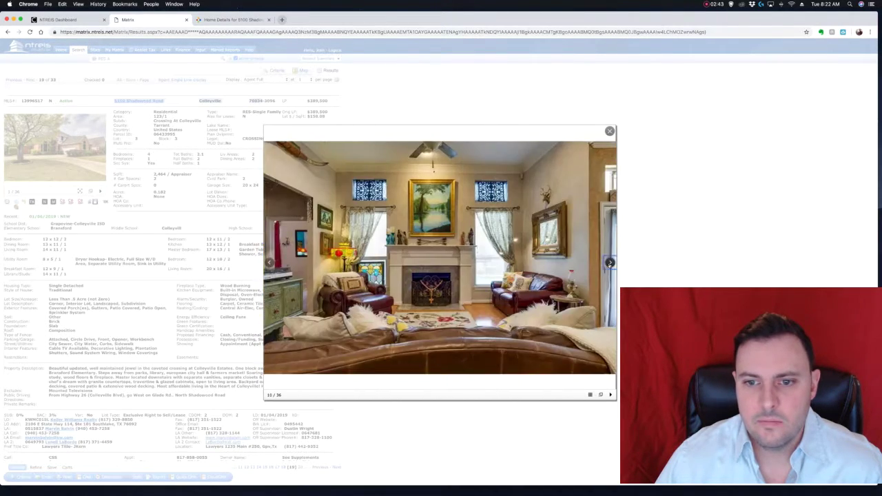
left_click(609, 264)
left_click(609, 263)
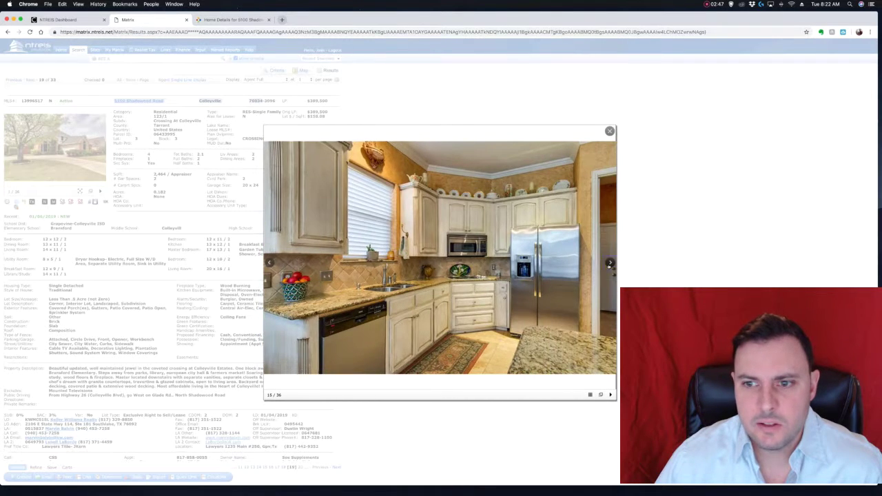
left_click(609, 263)
left_click(609, 263)
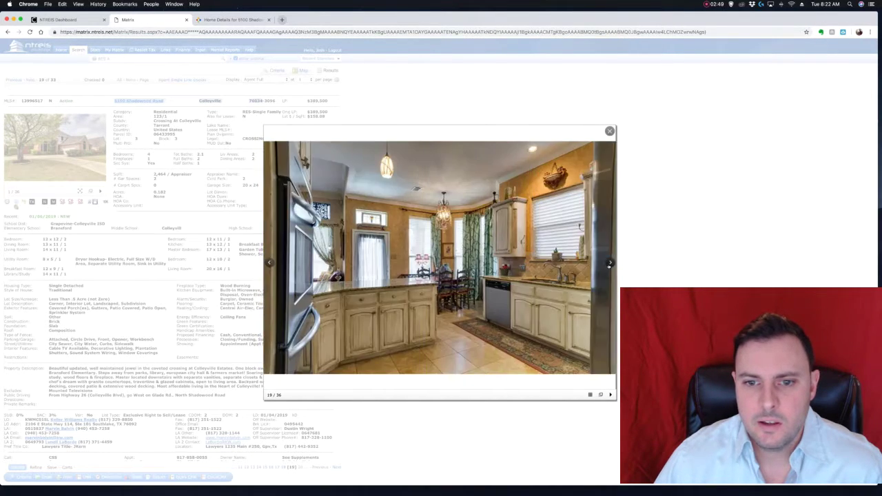
left_click(609, 264)
left_click(609, 264)
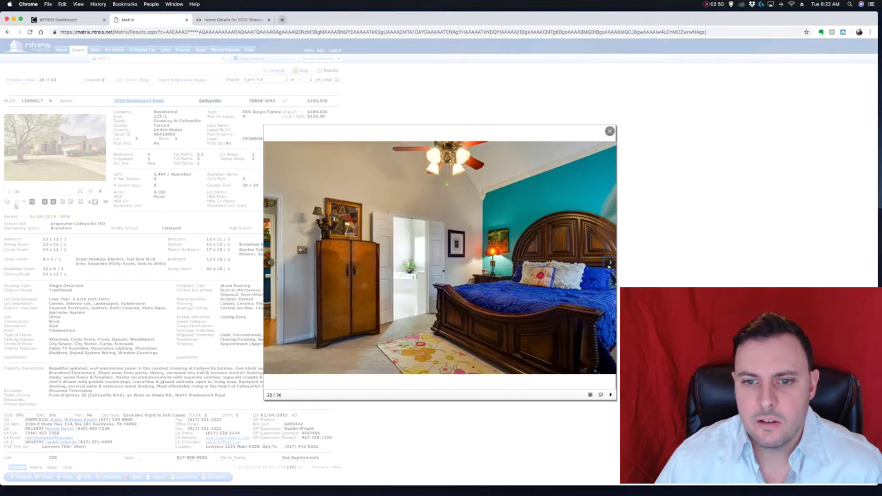
left_click(610, 264)
left_click(609, 264)
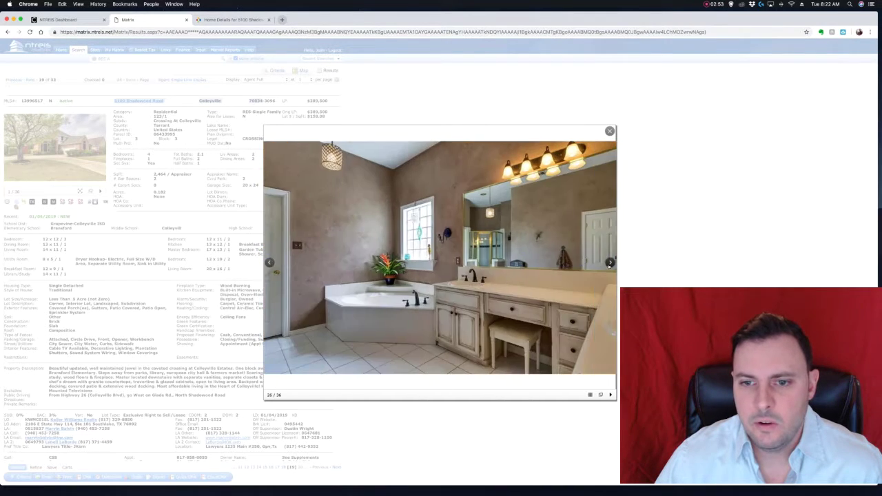
left_click(609, 264)
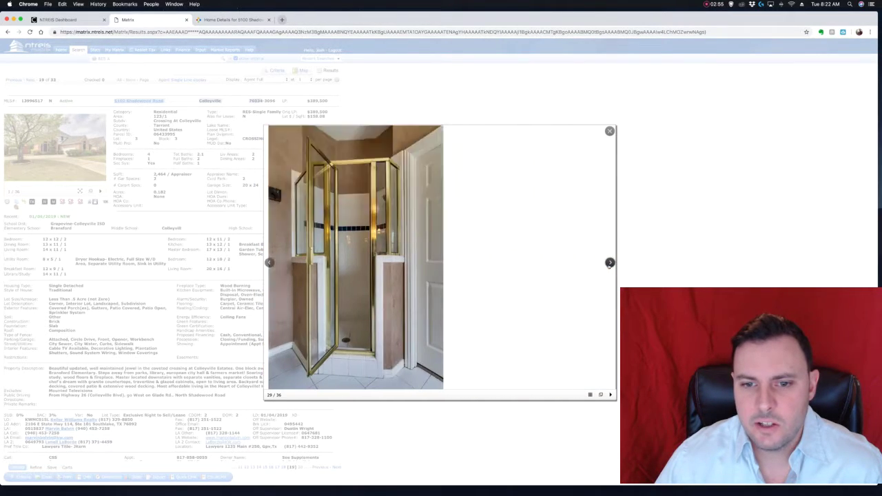
left_click(609, 264)
left_click(609, 264)
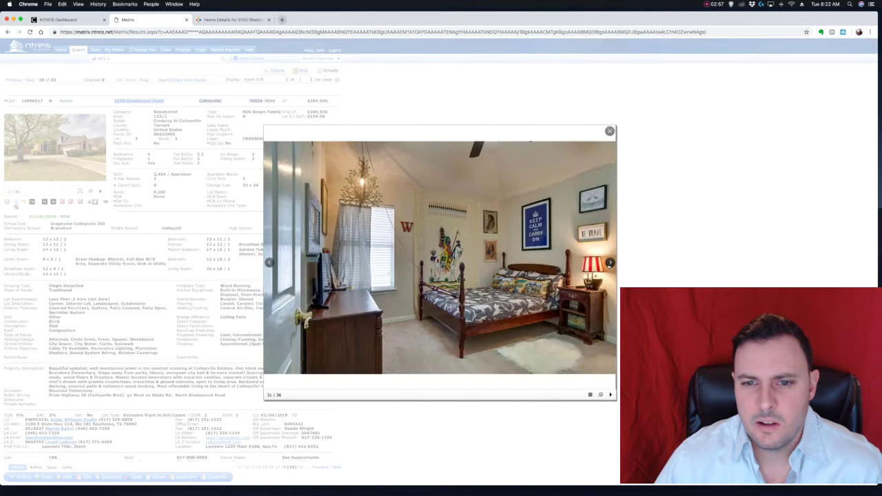
left_click(609, 264)
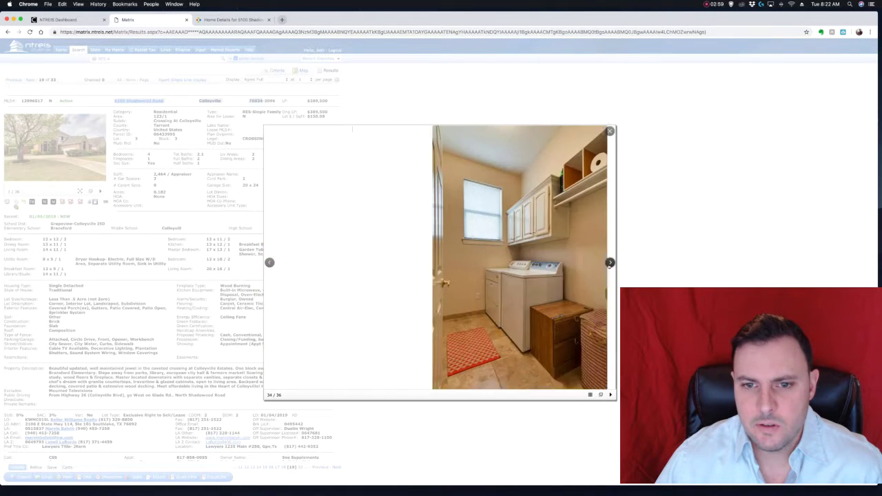
left_click(609, 264)
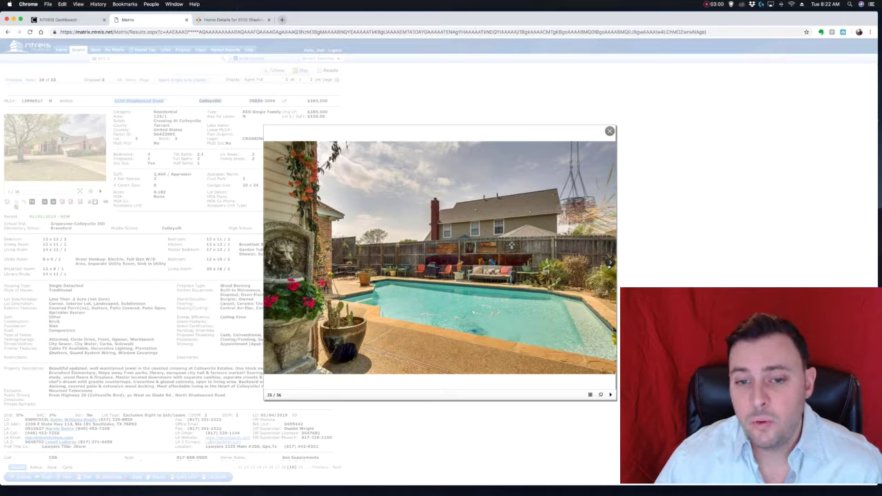
left_click(609, 264)
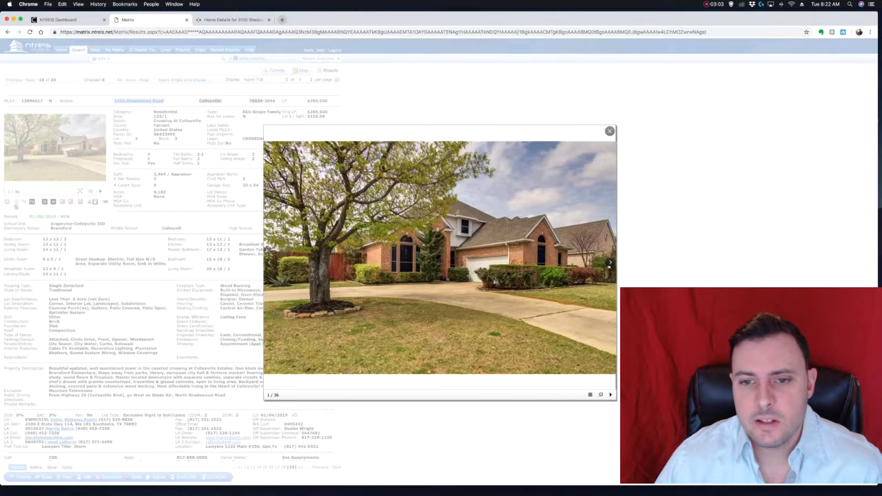
left_click(610, 130)
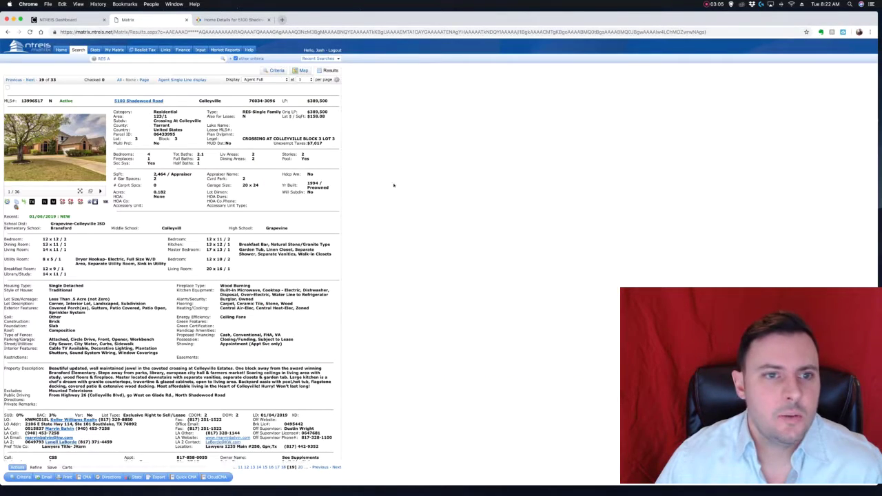
scroll(158, 283, "down", 3)
scroll(157, 283, "up", 3)
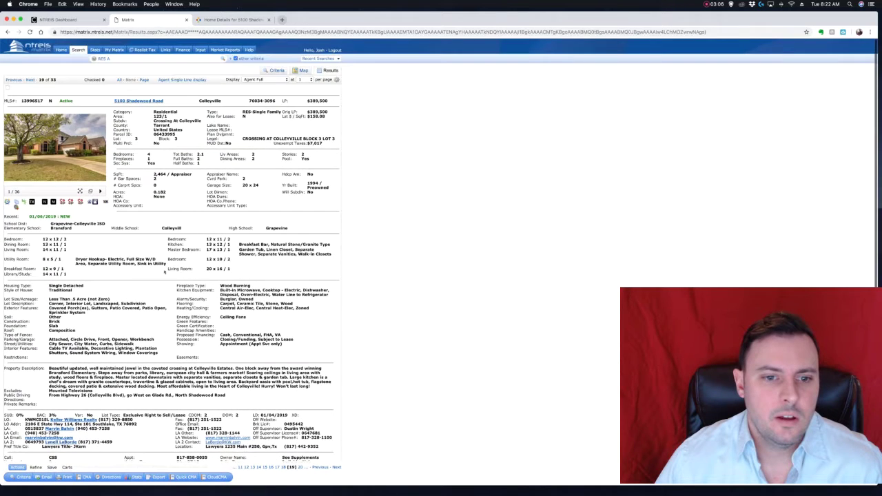
scroll(157, 283, "down", 3)
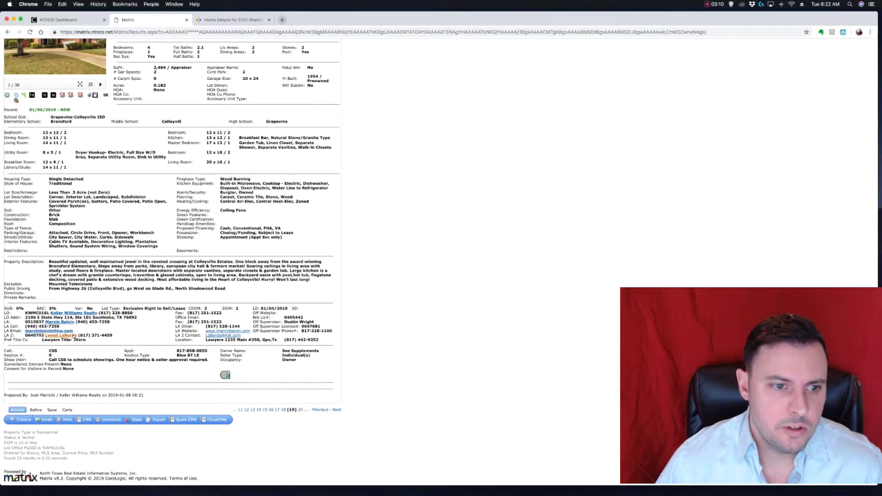
scroll(161, 288, "up", 3)
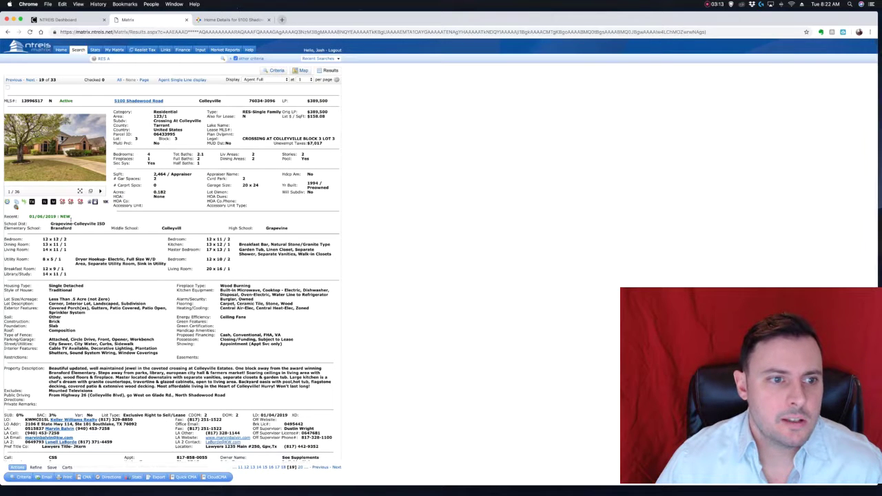
left_click_drag(28, 218, 82, 232)
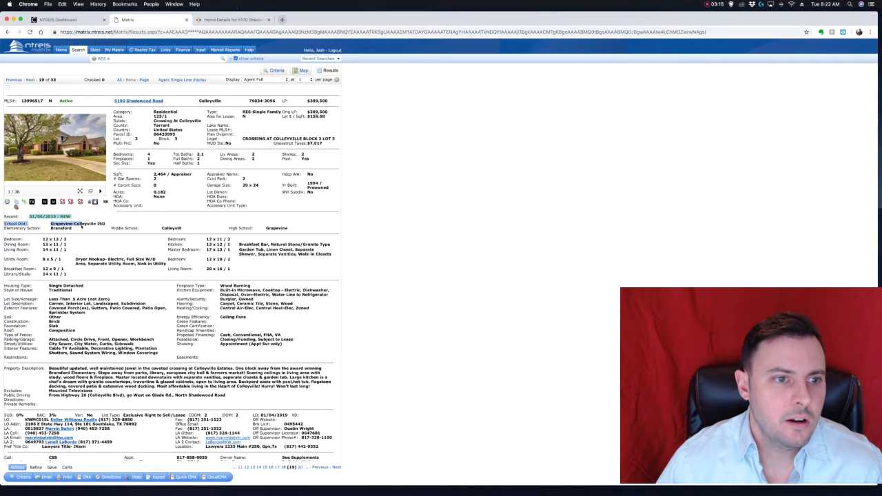
left_click(76, 221)
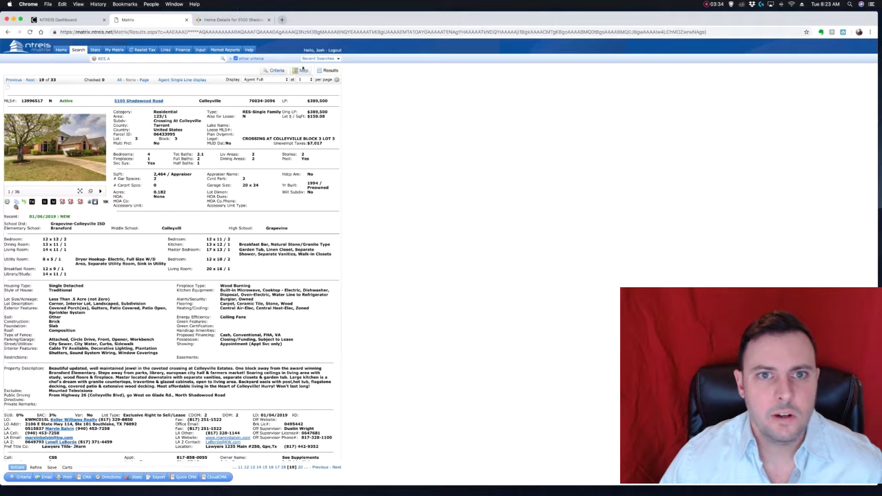
left_click(302, 69)
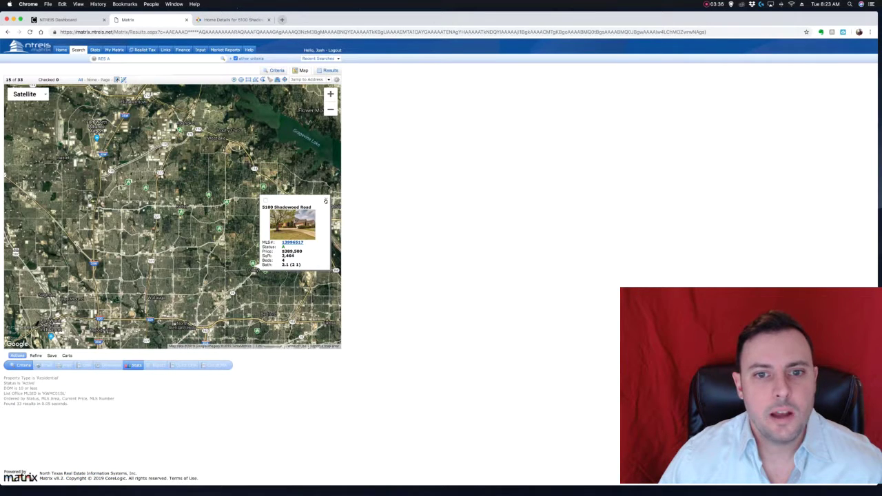
left_click(325, 201)
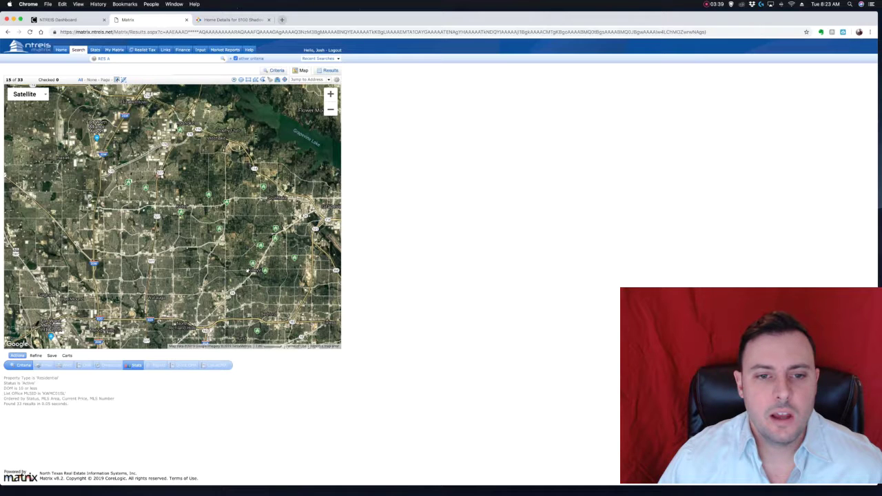